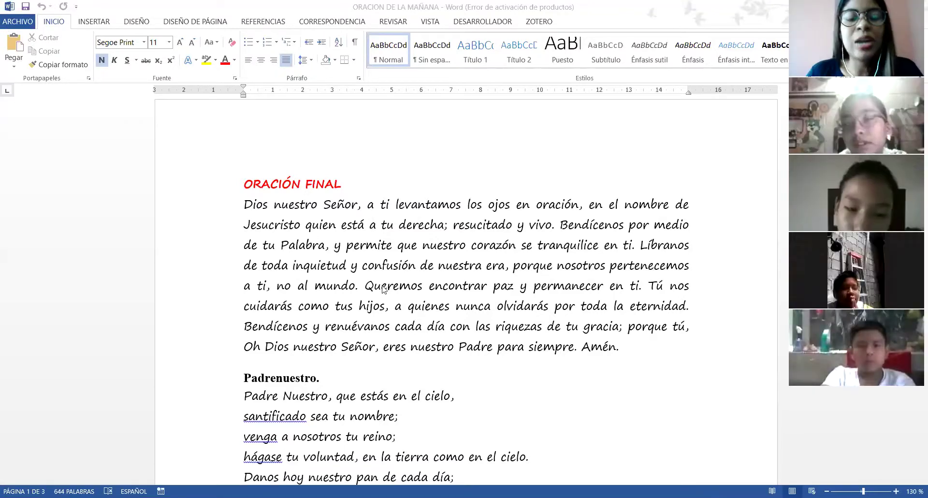
scroll(395, 296, down, 10)
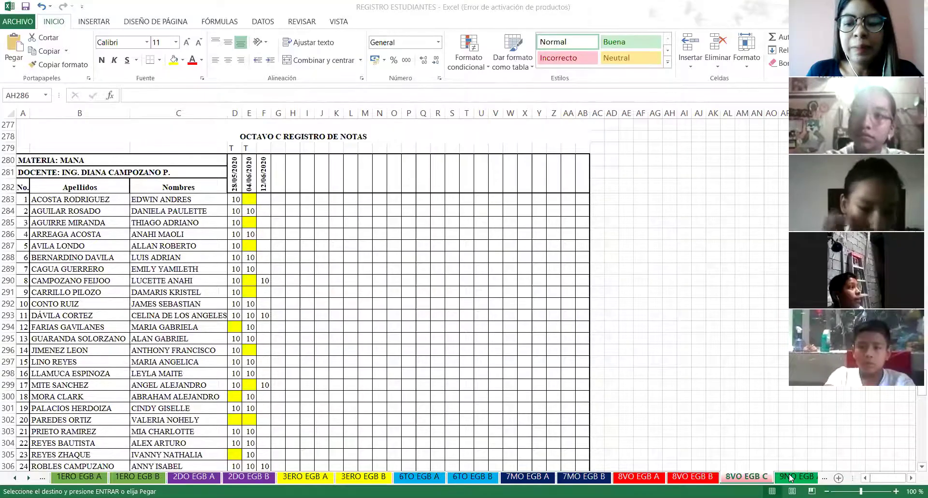
- In the REGISTRO ESTUDIANTES workbook in Excel, open the ASISTENCIA 8VO C sheet and enter P for students 1 and 2 under 22/06/2020
click(791, 477)
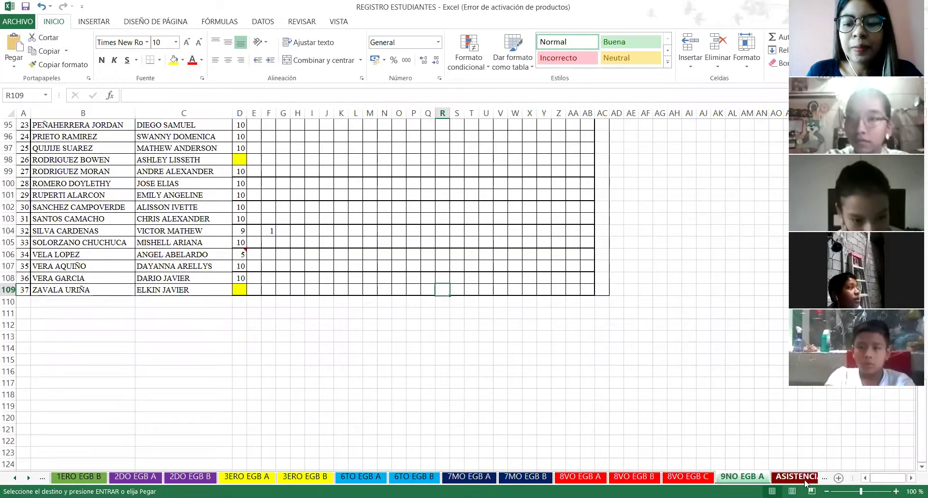
click(805, 480)
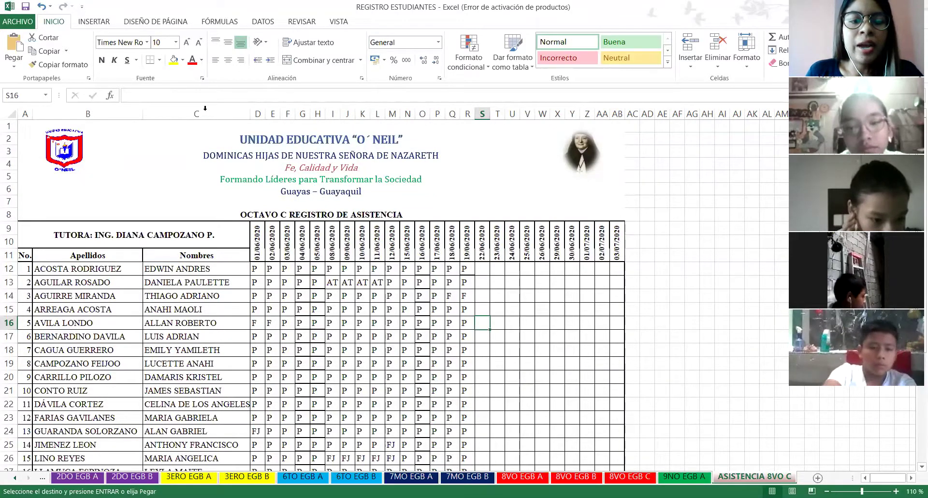
click(483, 270)
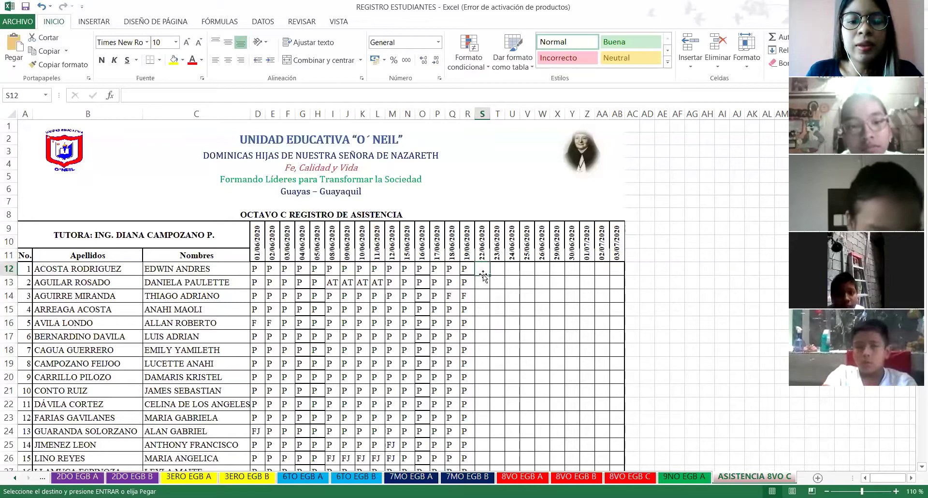
text(P)
key(Return)
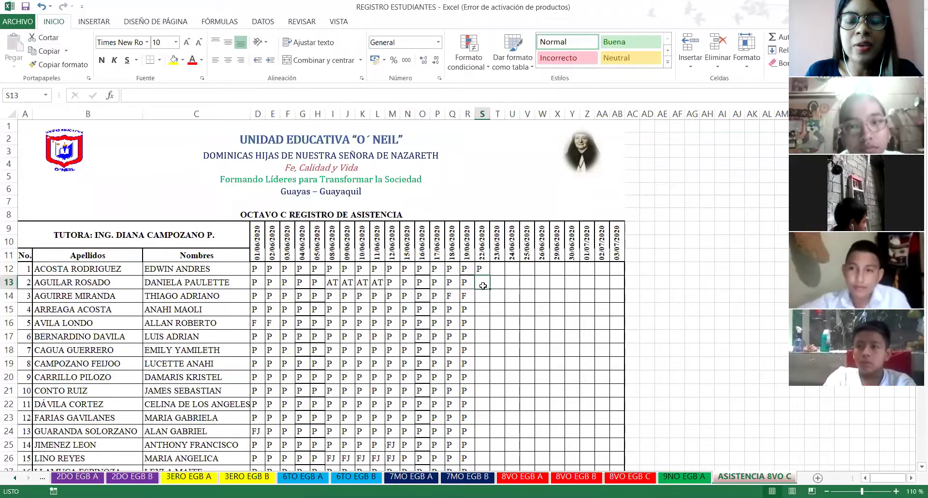
text(P)
key(Return)
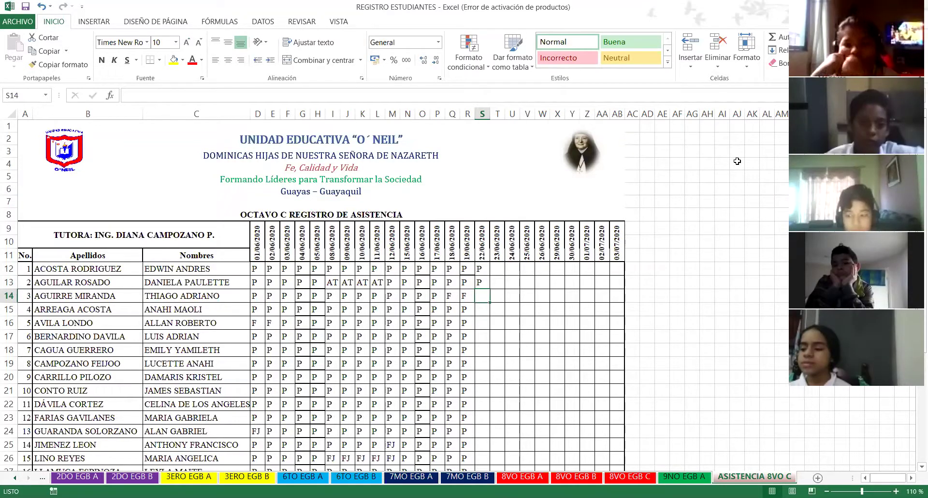
click(481, 309)
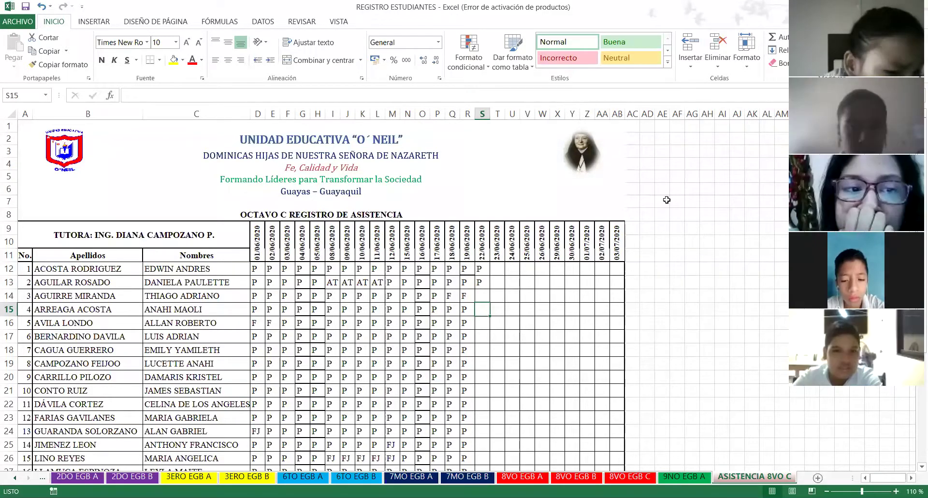
text(P)
click(481, 324)
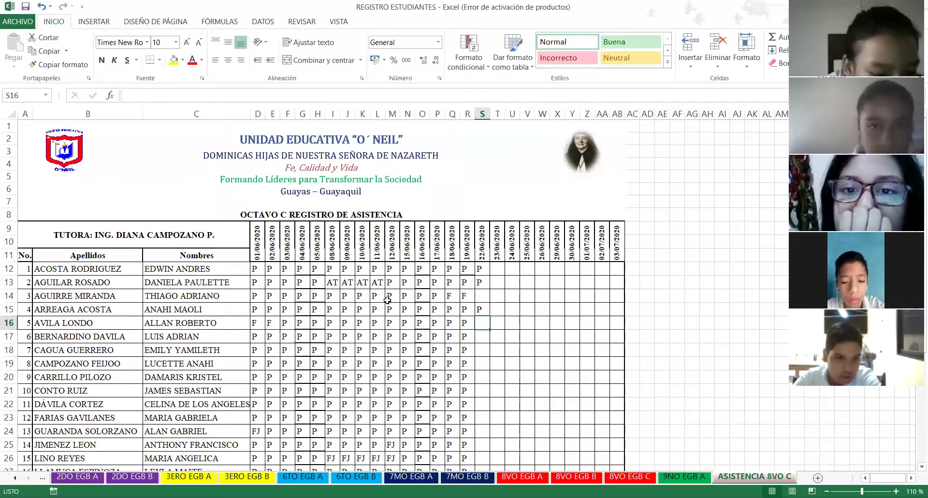
click(481, 310)
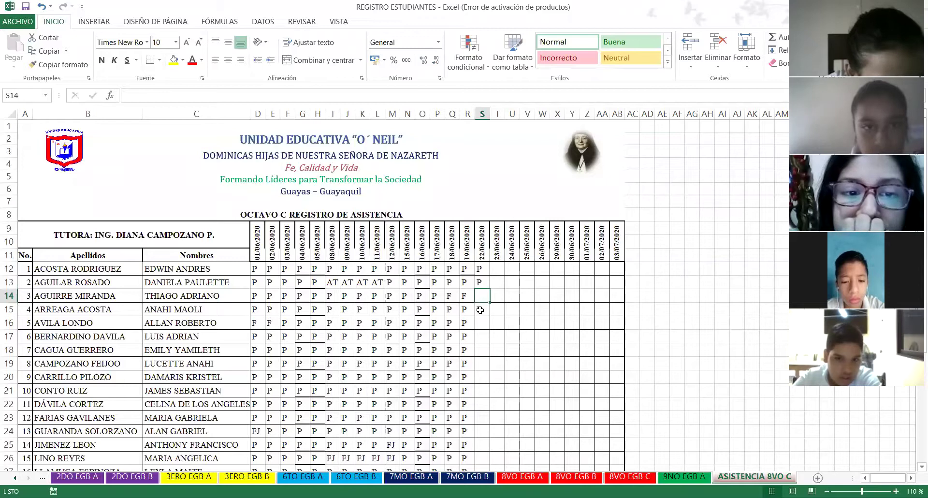
key(BackSpace)
key(Return)
- Mark students 5 to 8 with P in the 22/06/2020 column, cells S16 to S19, leaving students 3 and 4 blank
text(P)
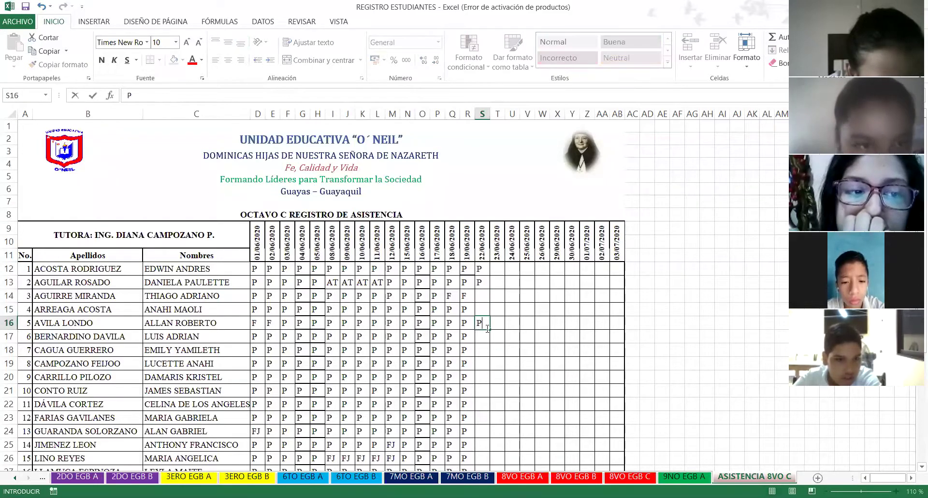
click(478, 299)
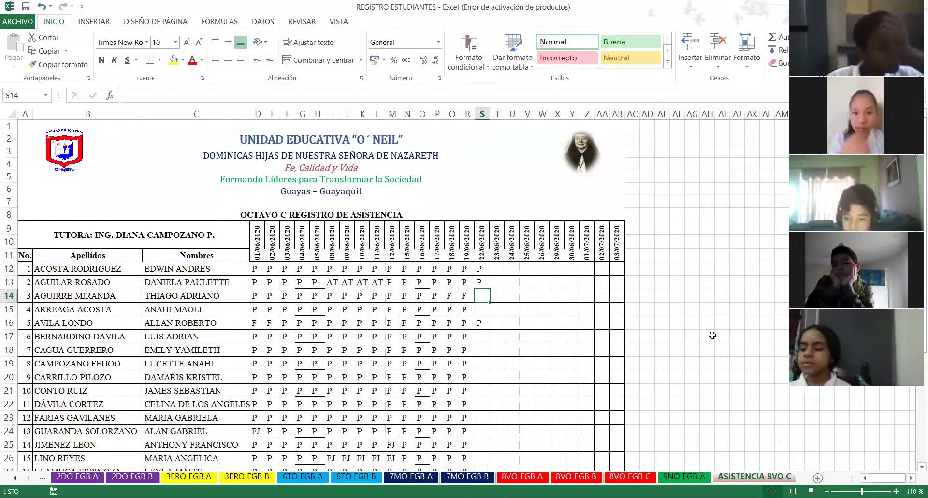
click(485, 336)
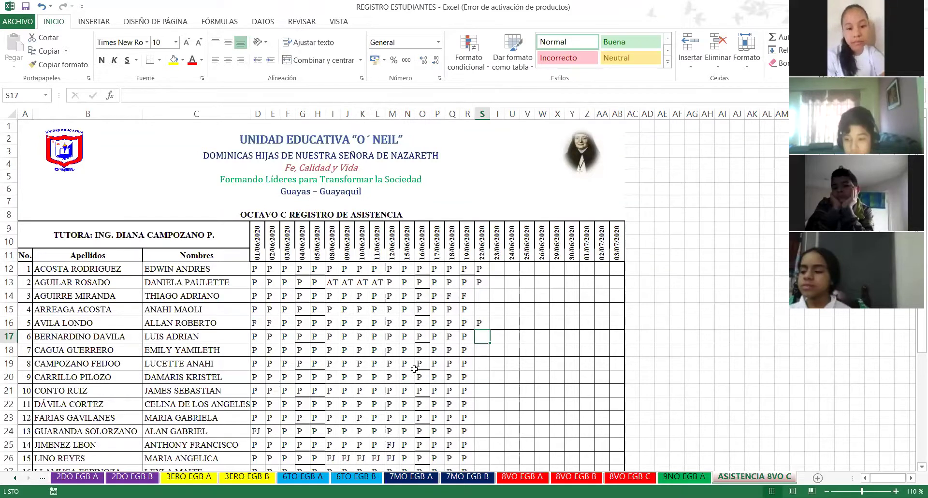
text(P)
key(Return)
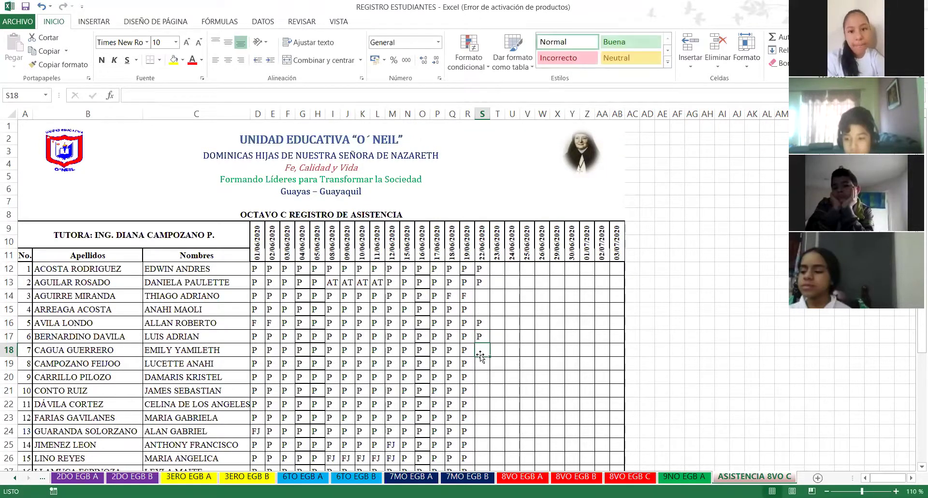
scroll(467, 378, down, 2)
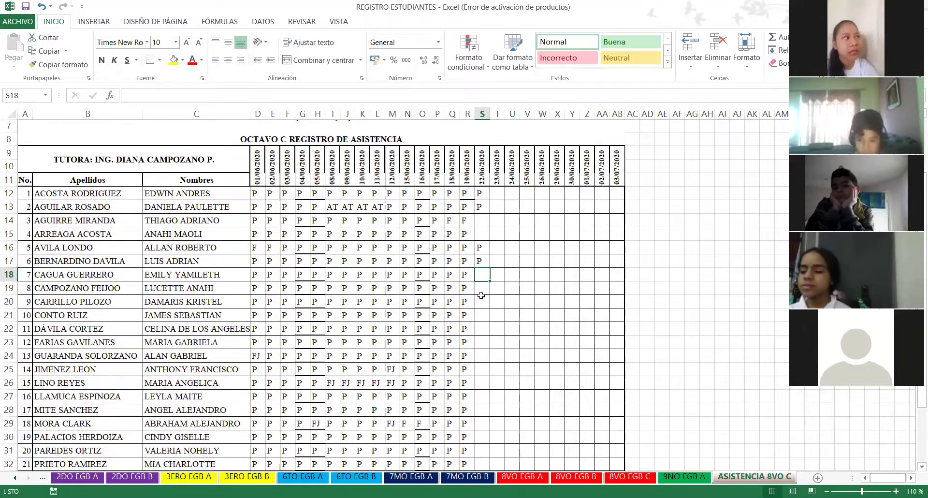
text(P)
key(Return)
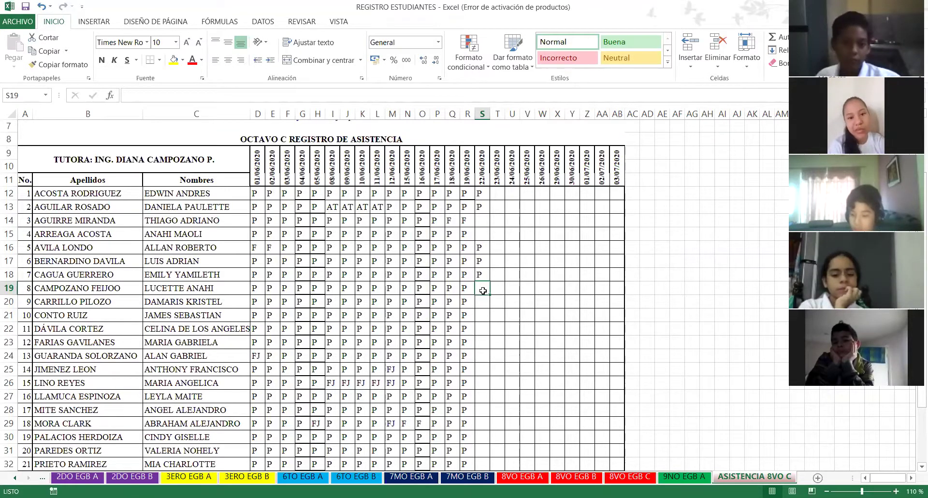
text(P)
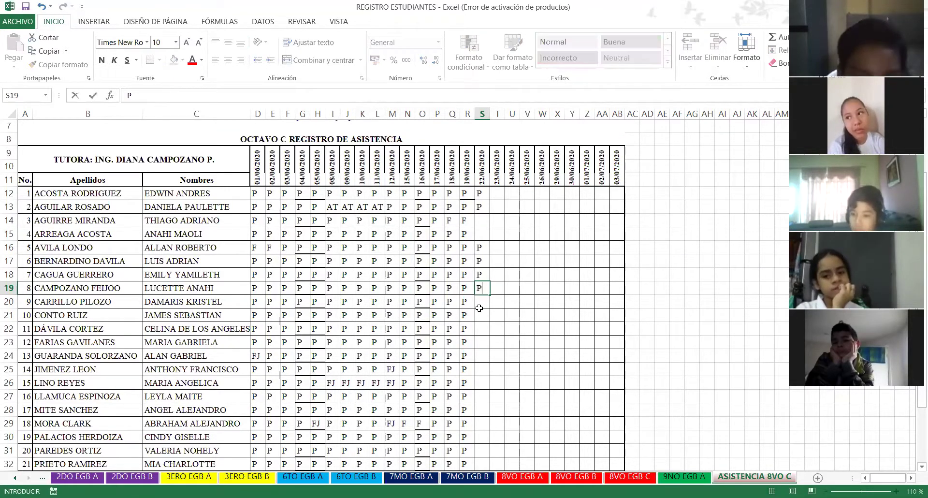
key(Return)
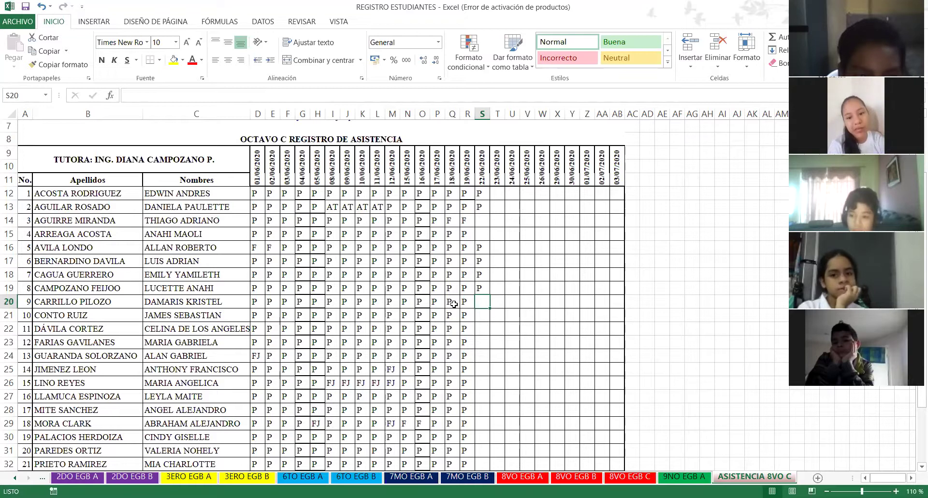
- Enter P for students 9 to 11 in the 22/06/2020 attendance column, cells S20 to S22
text(P)
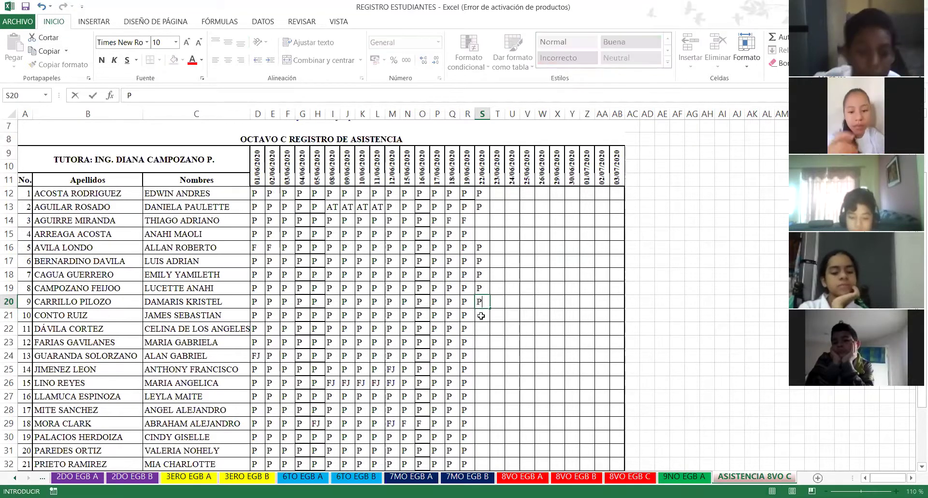
key(Return)
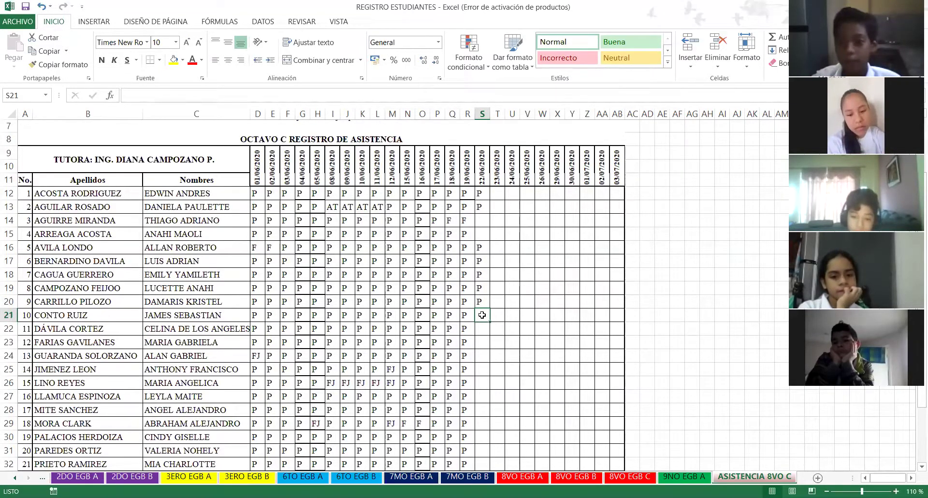
text(P)
key(Return)
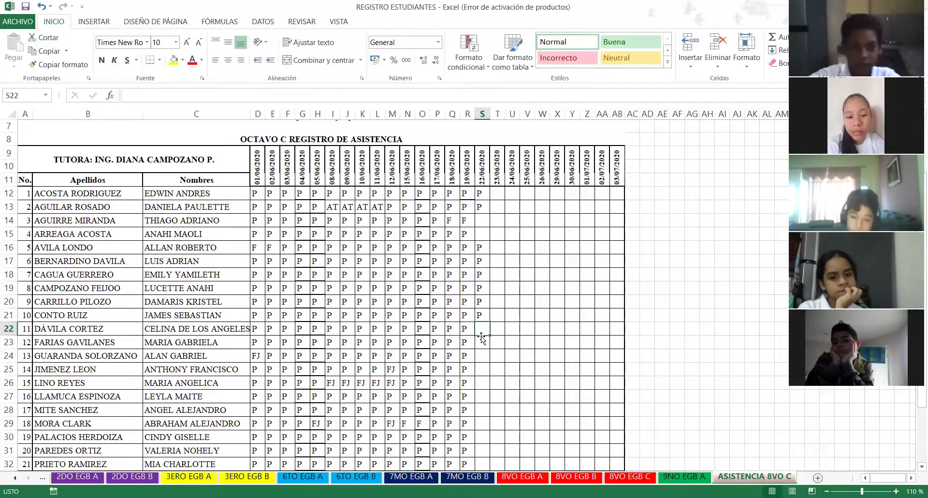
text(P)
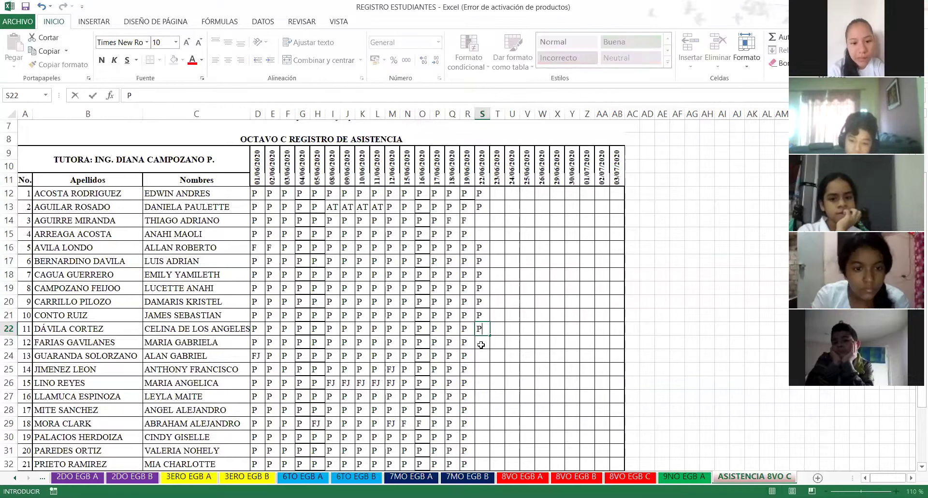
key(Return)
- Record P for students 12 to 14 in the 22/06/2020 attendance column, cells S23 to S25
scroll(481, 344, down, 2)
text(P)
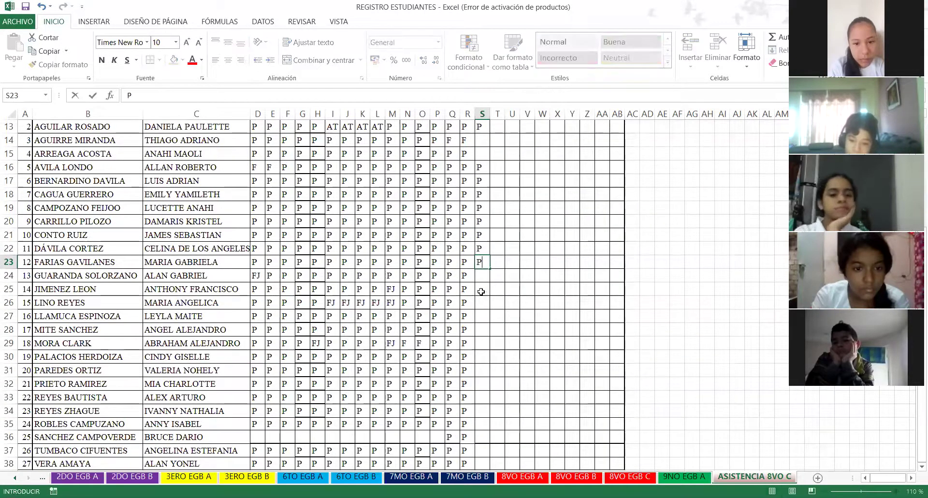
key(Return)
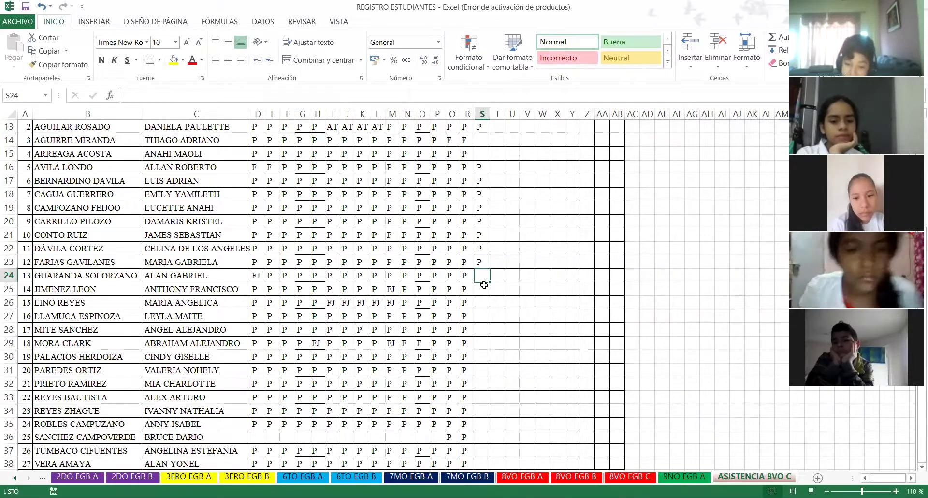
text(P)
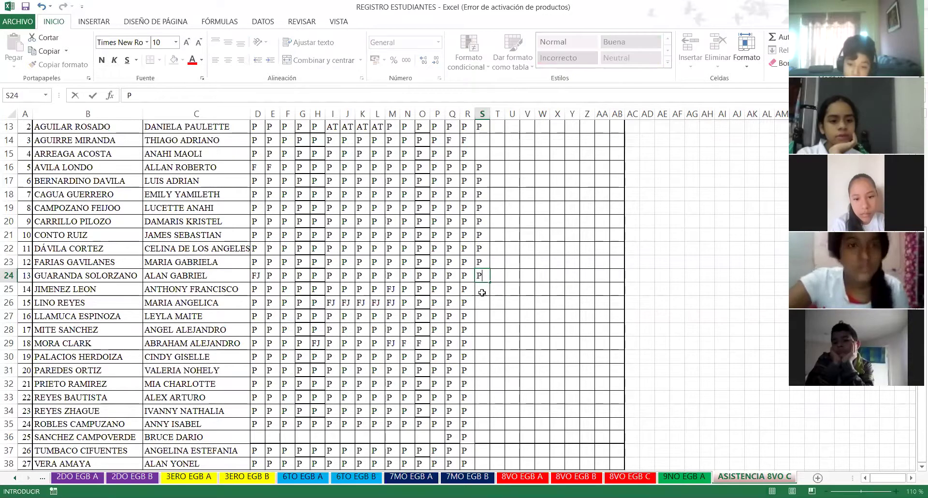
key(Return)
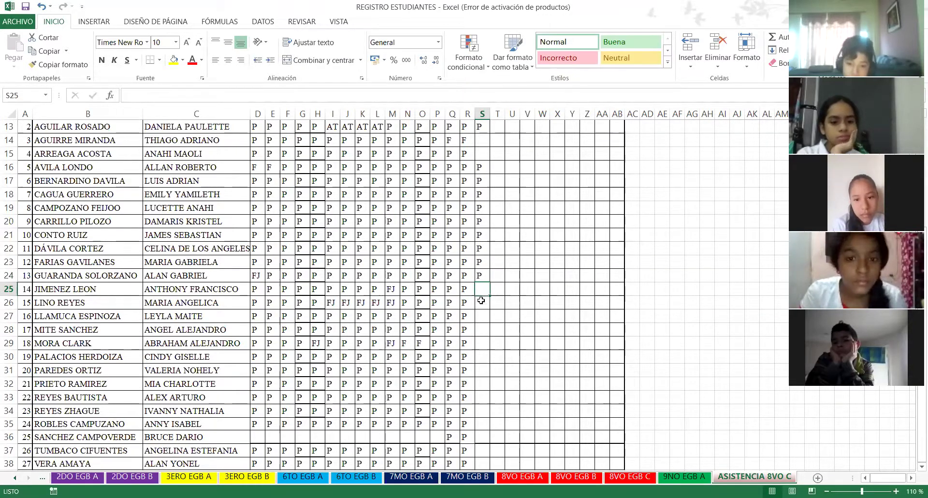
text(P)
key(Return)
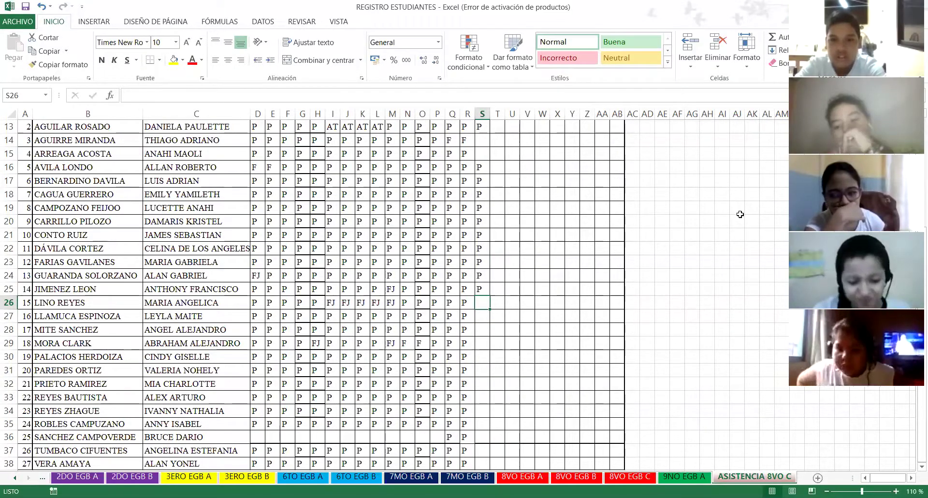
- Mark students 15 to 18 with P for 22/06/2020 in cells S26 to S29
text(P)
click(478, 316)
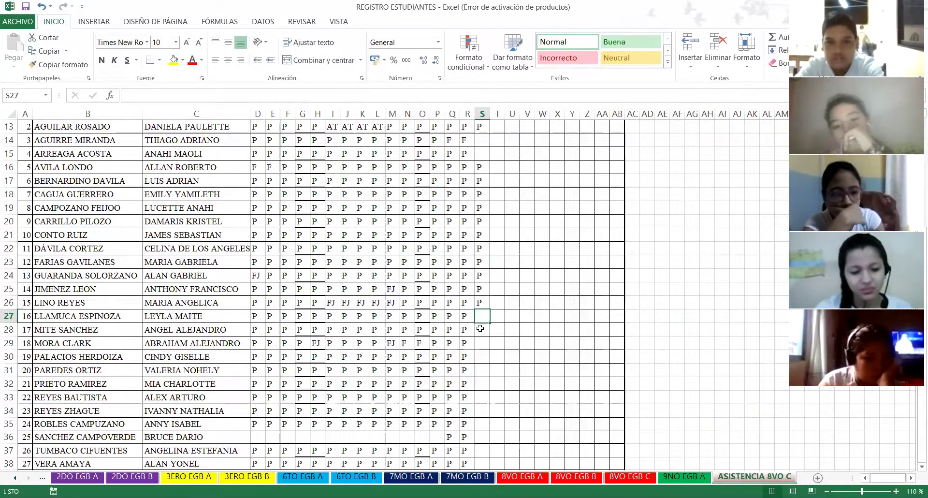
text(P)
click(477, 333)
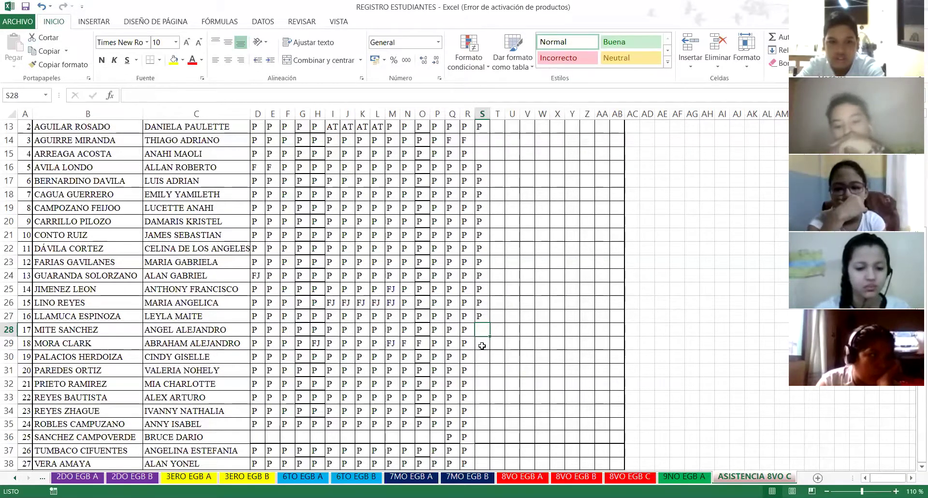
text(P)
click(482, 346)
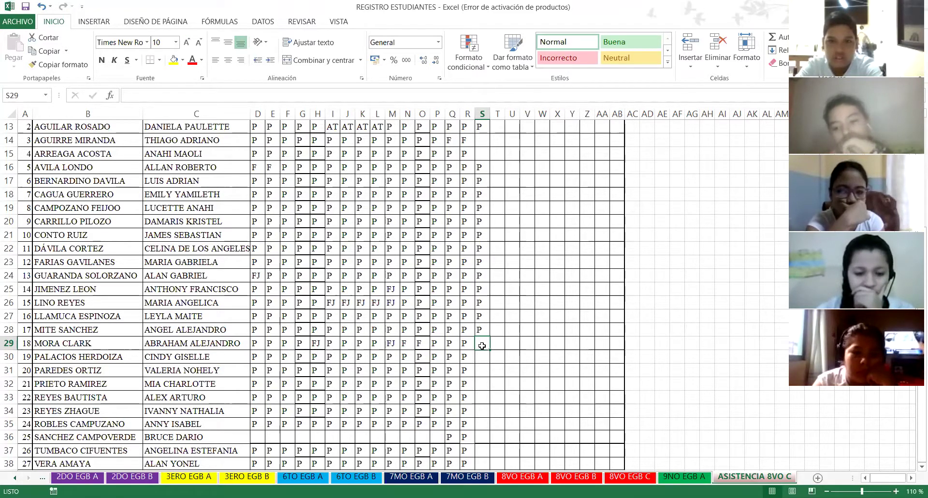
text(P)
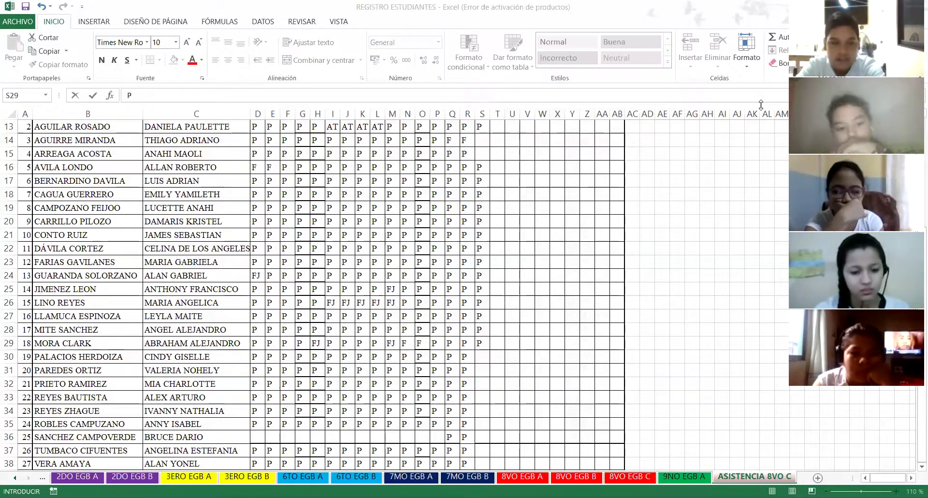
key(Return)
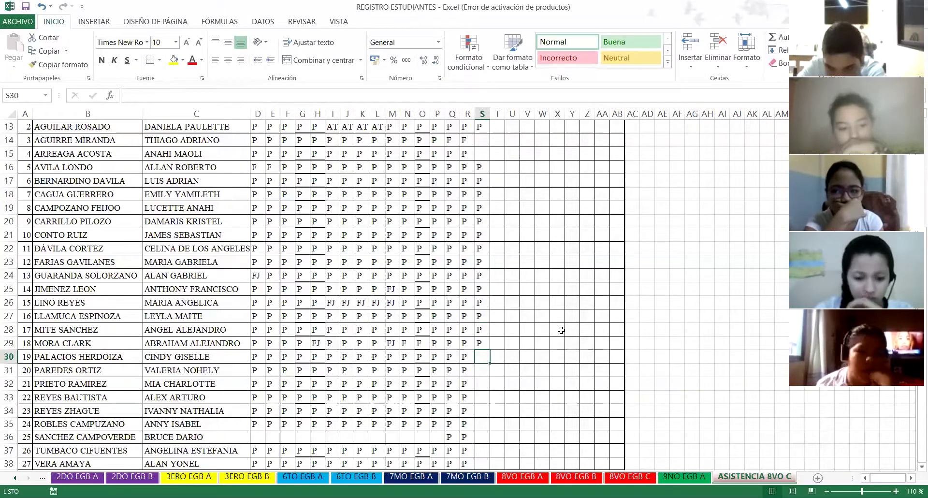
- Mark students 19 to 21 with P in the 22/06/2020 column, cells S30 to S32
text(P)
key(Return)
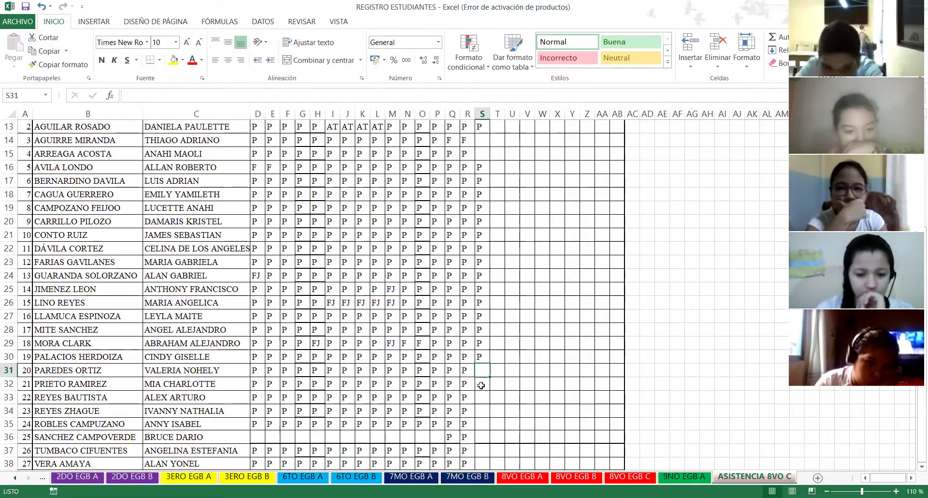
text(P)
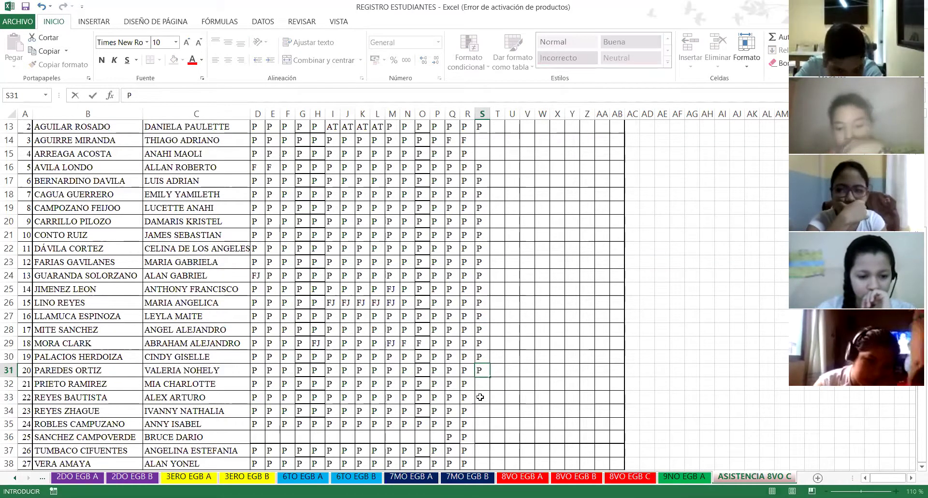
click(484, 386)
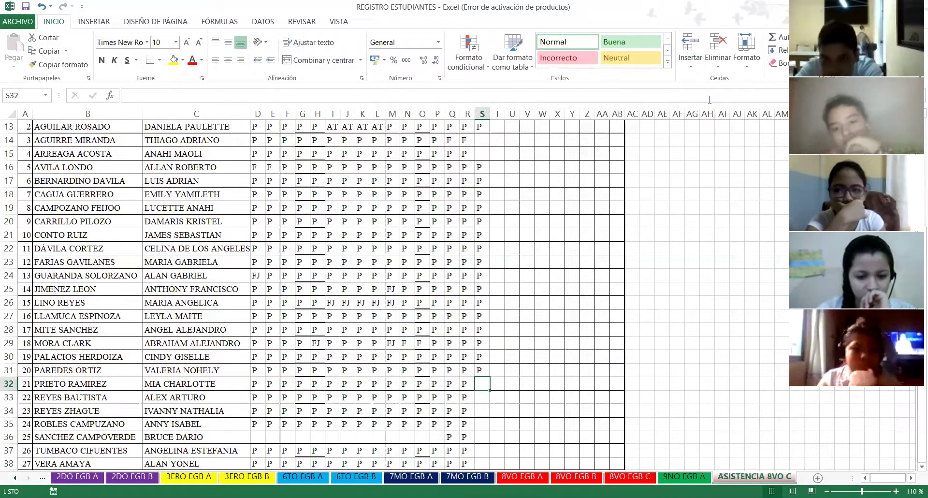
text(P)
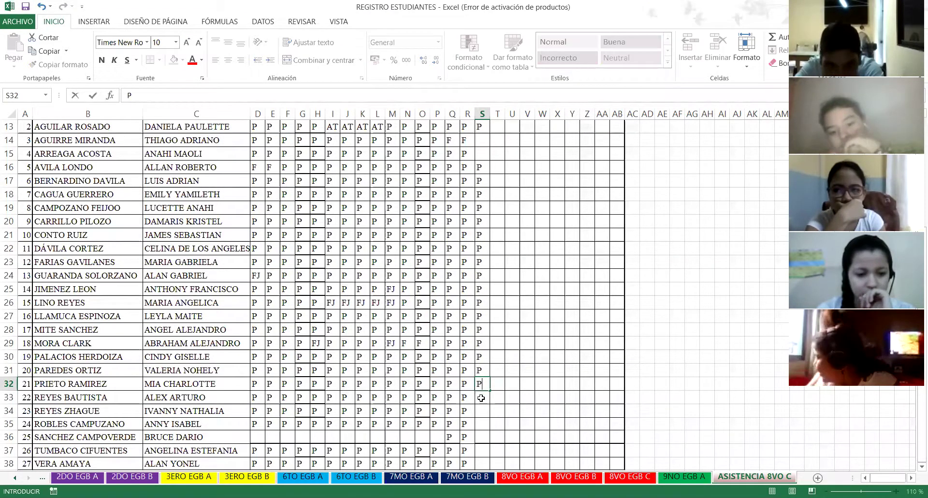
click(481, 397)
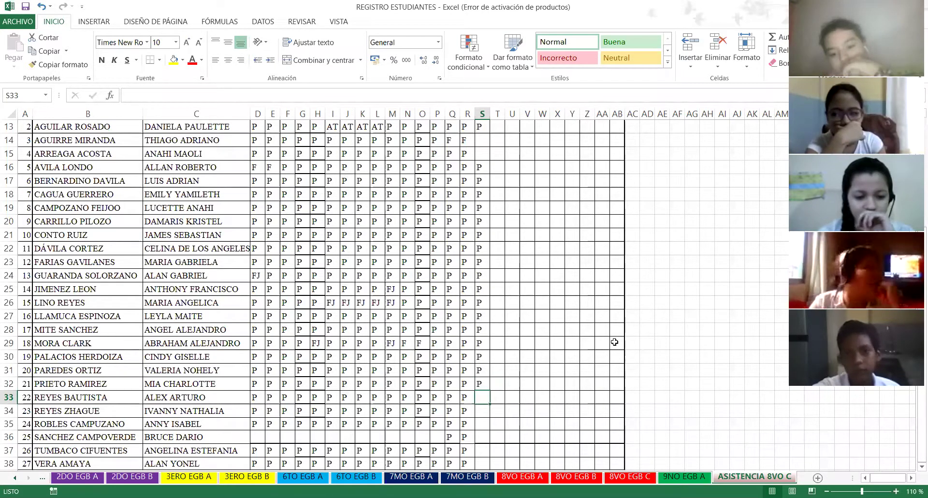
- Enter P for students 22 to 24 in the 22/06/2020 attendance column, cells S33 to S35
text(P)
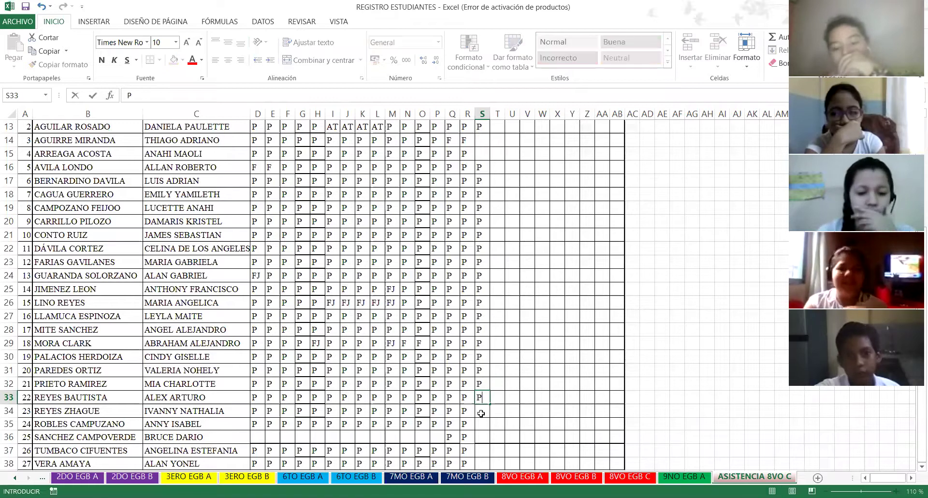
click(481, 413)
scroll(481, 413, down, 1)
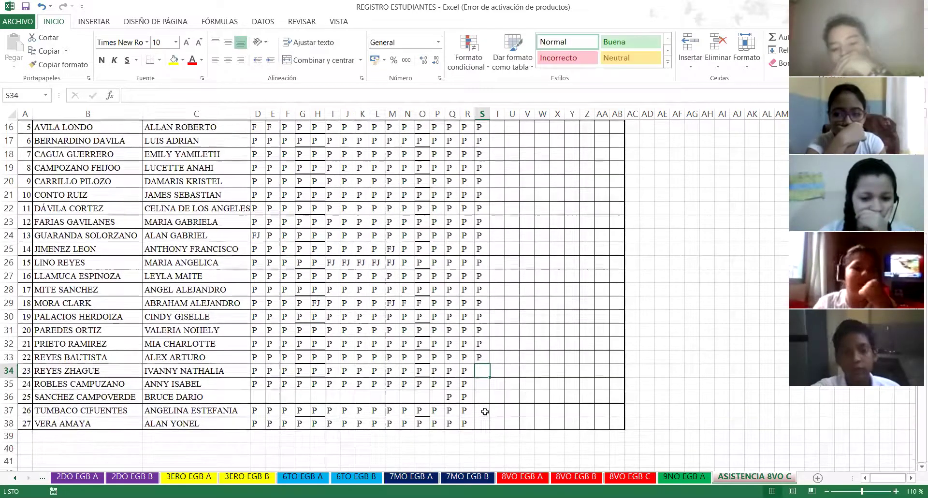
text(P)
click(484, 386)
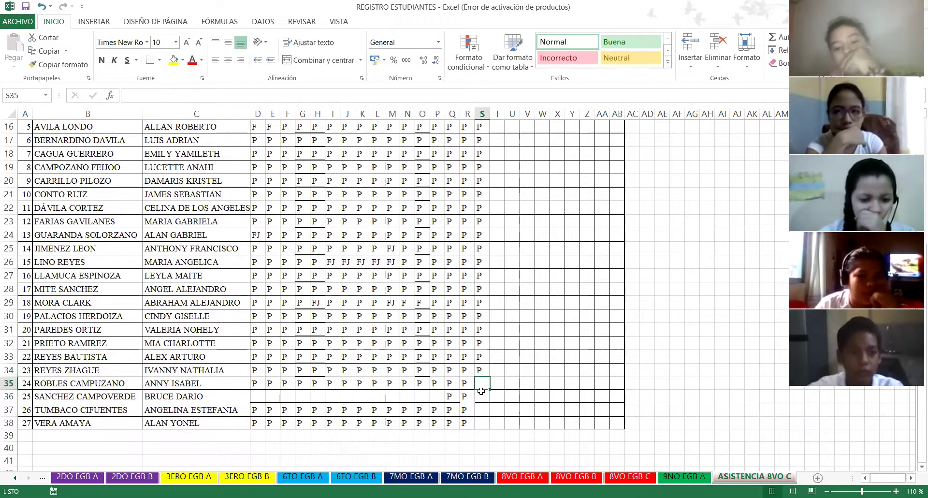
text(P)
click(483, 402)
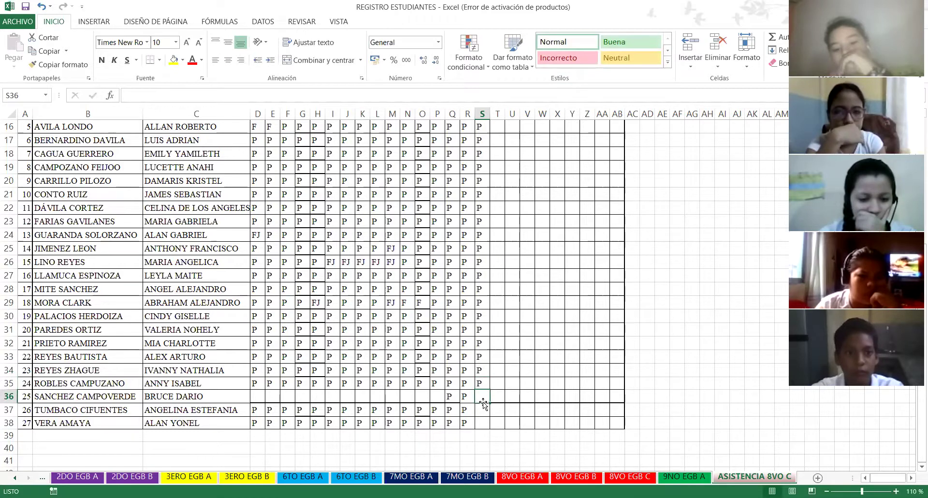
- Record P for students 25 and 26 for 22/06/2020 in cells S36 and S37, leaving student 27 blank
text(P)
click(482, 408)
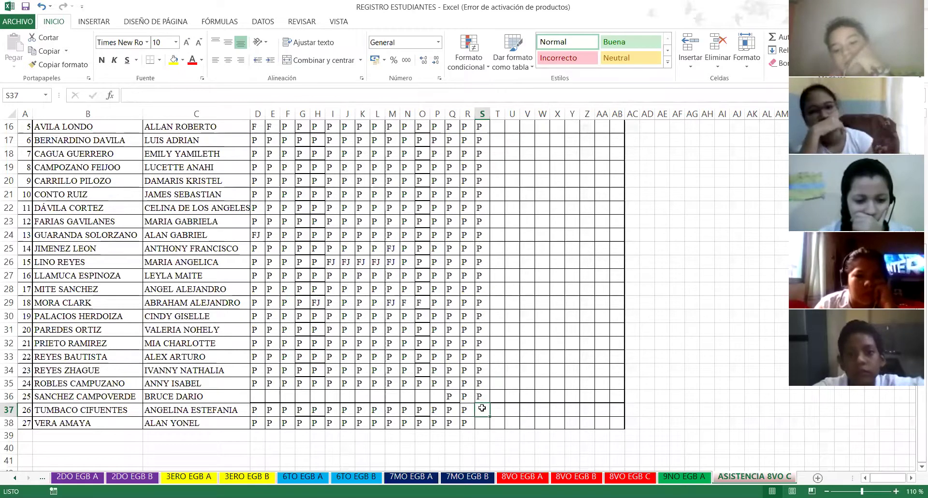
text(P)
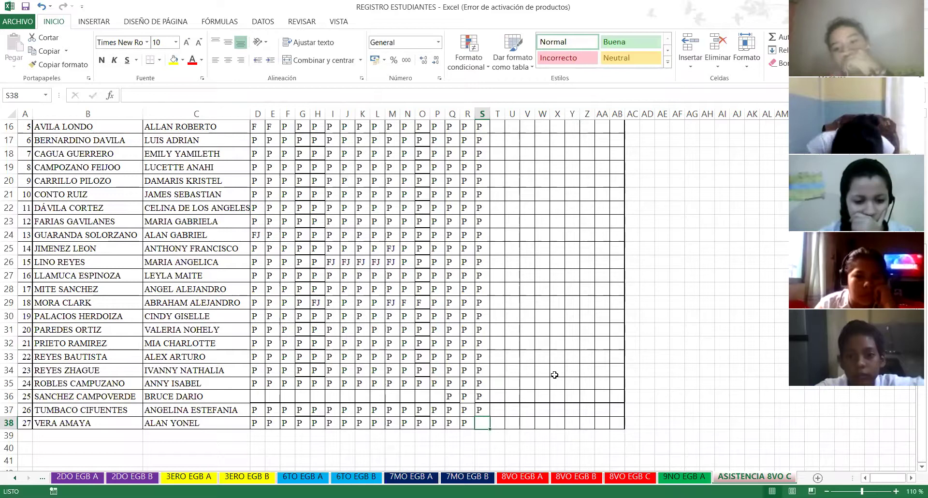
click(529, 343)
scroll(510, 295, up, 1)
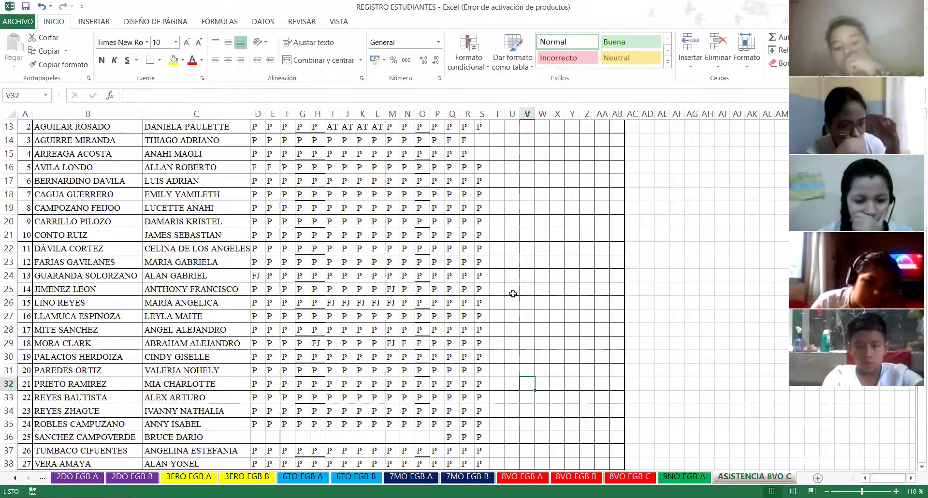
scroll(512, 297, up, 3)
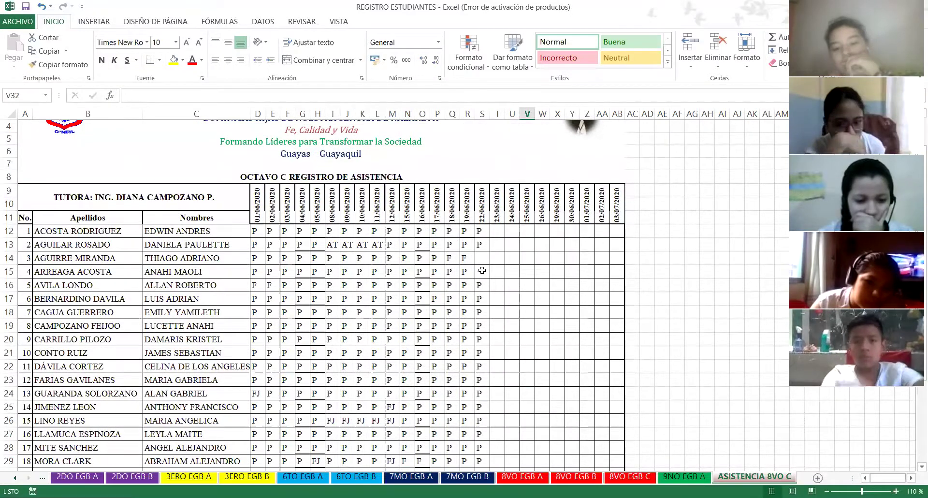